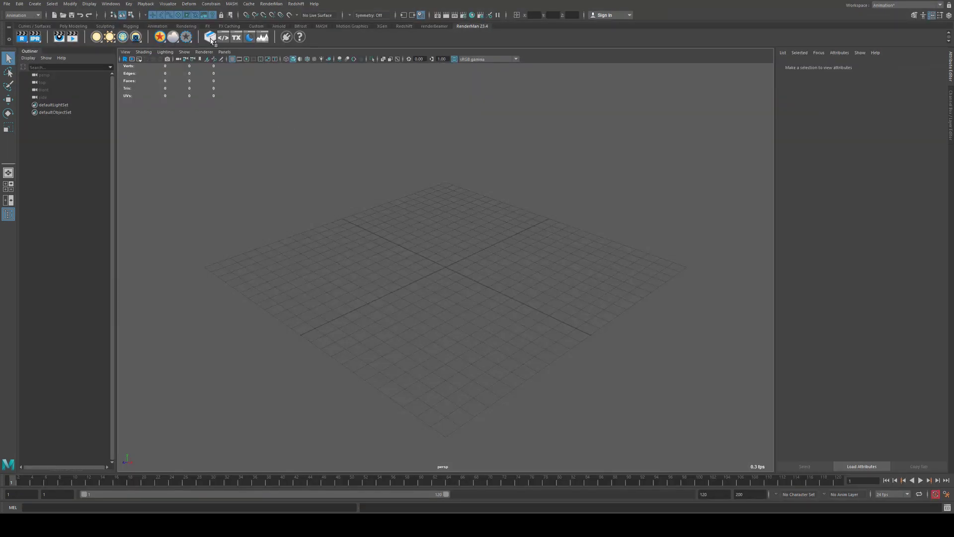
Import skull.abc from the project's assets/abc folder as a GPU cache.
right_click_drag(210, 40, 197, 44)
right_click(211, 38)
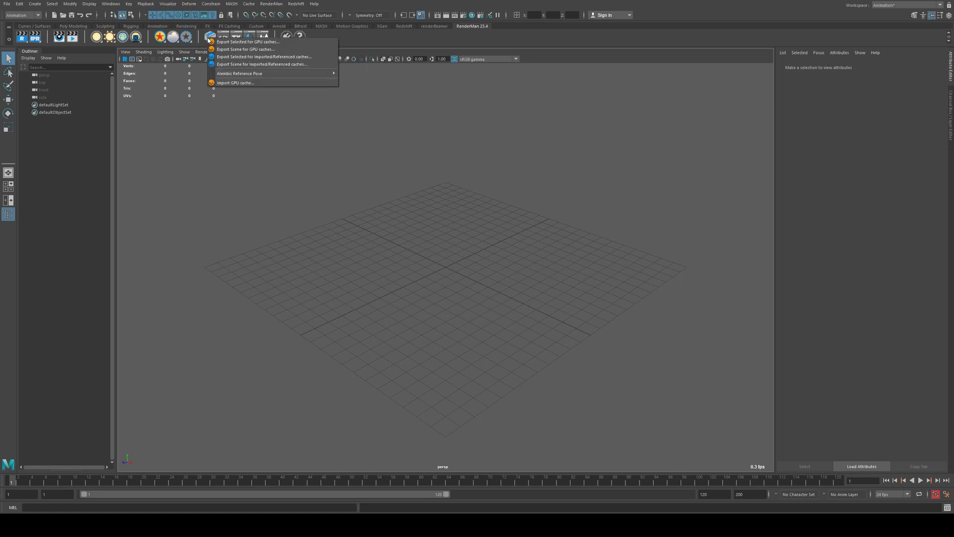
left_click(233, 83)
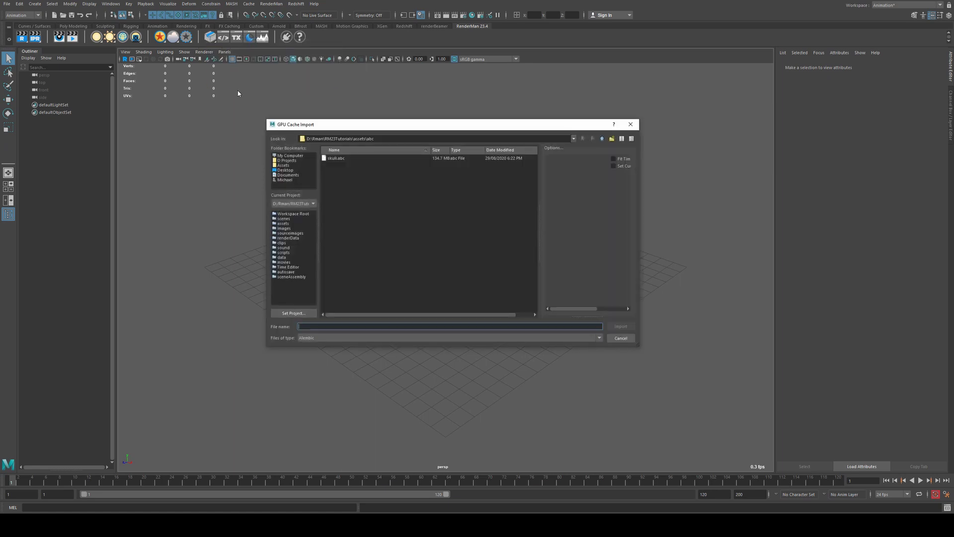
left_click(374, 209)
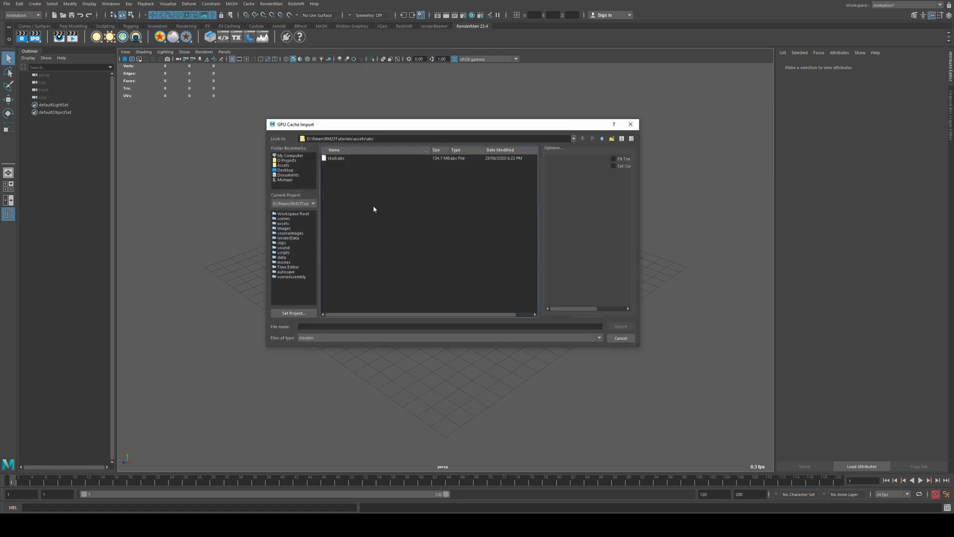
left_click(335, 158)
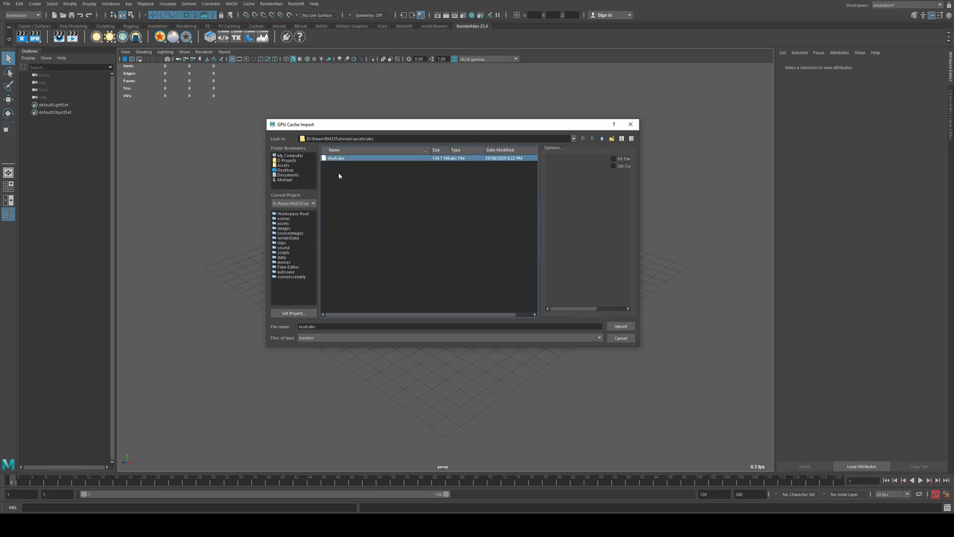
left_click(632, 329)
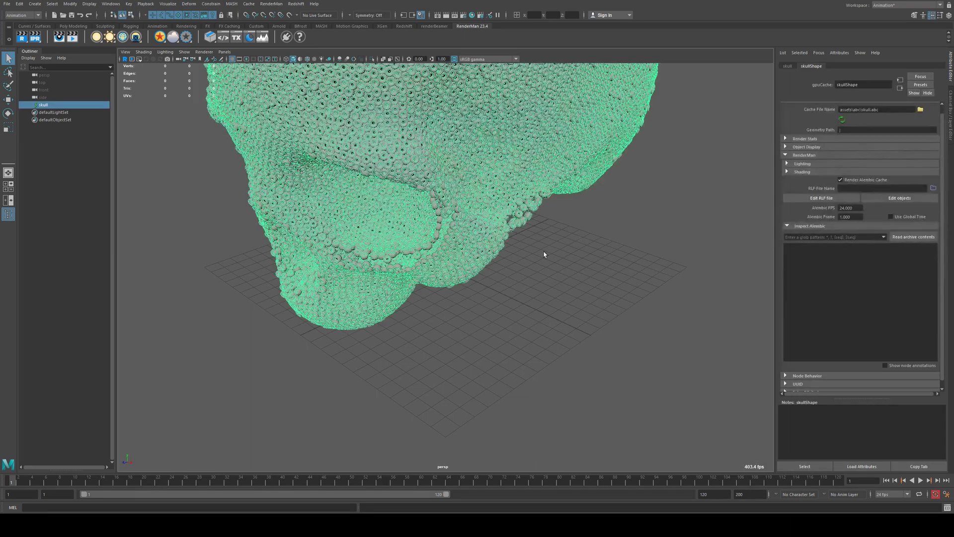
Examine the imported skull from several angles and distances, both selected and deselected.
key("f")
left_click_drag(449, 192, 397, 218, "alt")
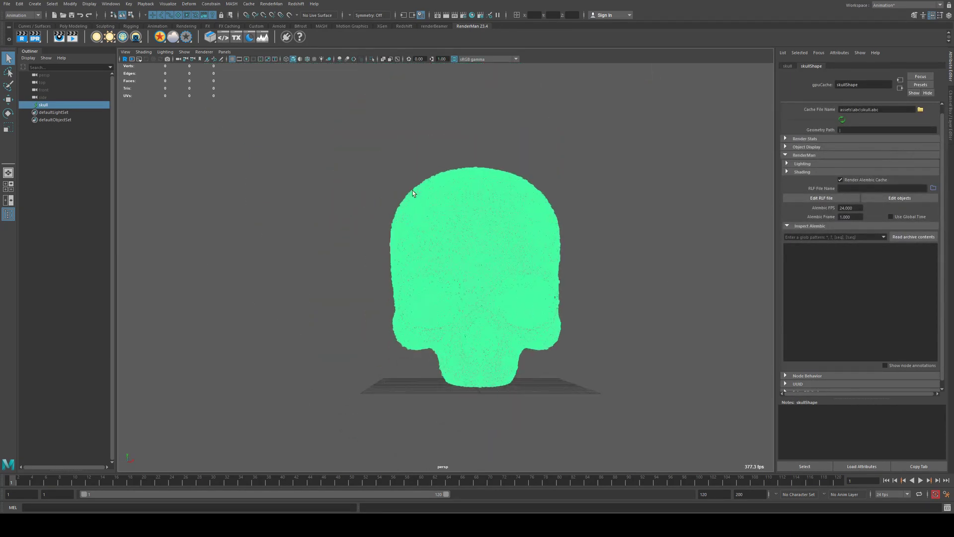
left_click(397, 217)
left_click(500, 225)
left_click_drag(341, 149, 304, 123, "alt")
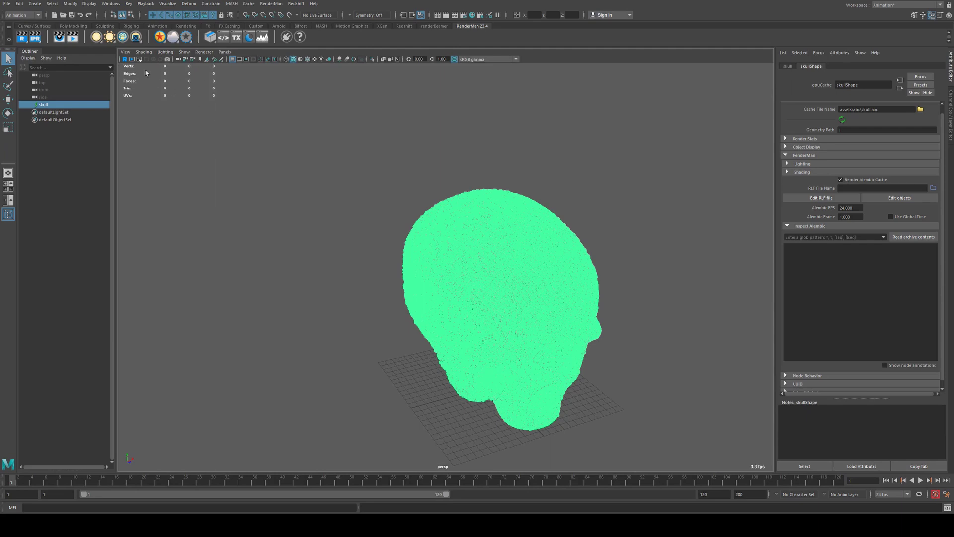
middle_click_drag(360, 151, 338, 146, "alt")
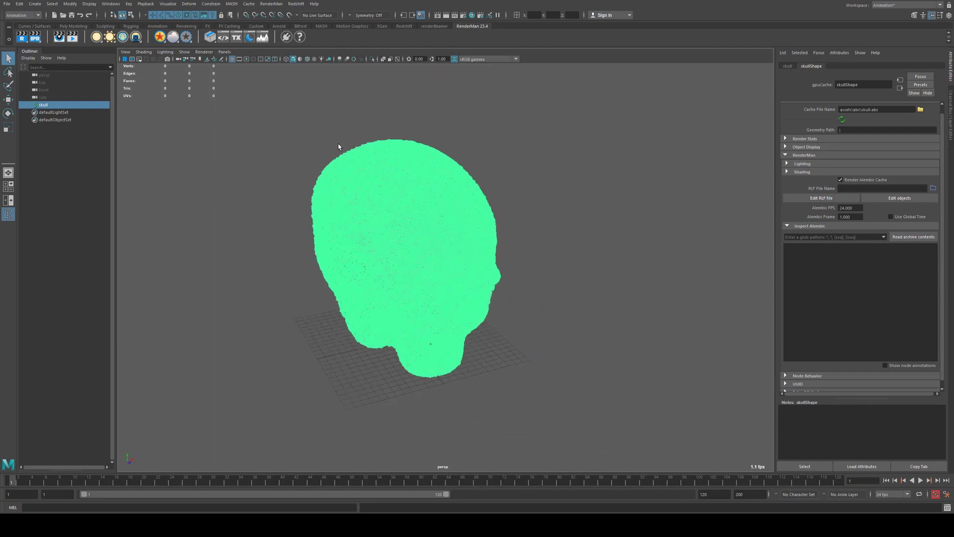
left_click(339, 147)
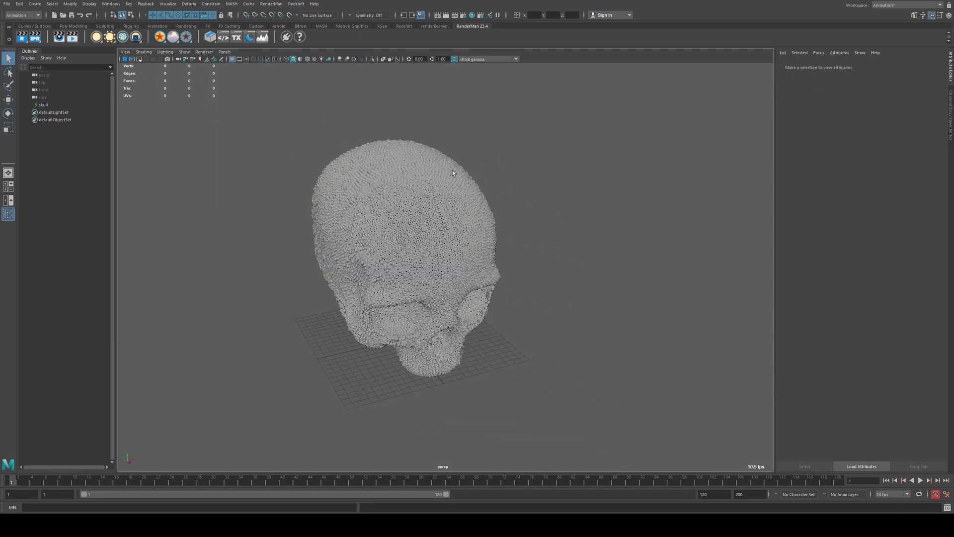
scroll(405, 175, "up", 3)
left_click(410, 175)
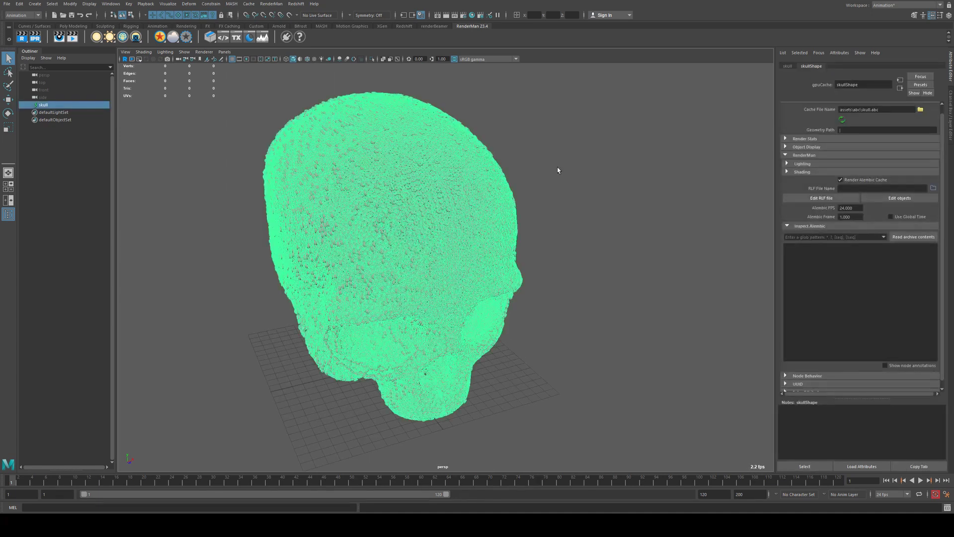
left_click(544, 171)
left_click_drag(488, 142, 502, 146, "alt")
scroll(466, 178, "down", 3)
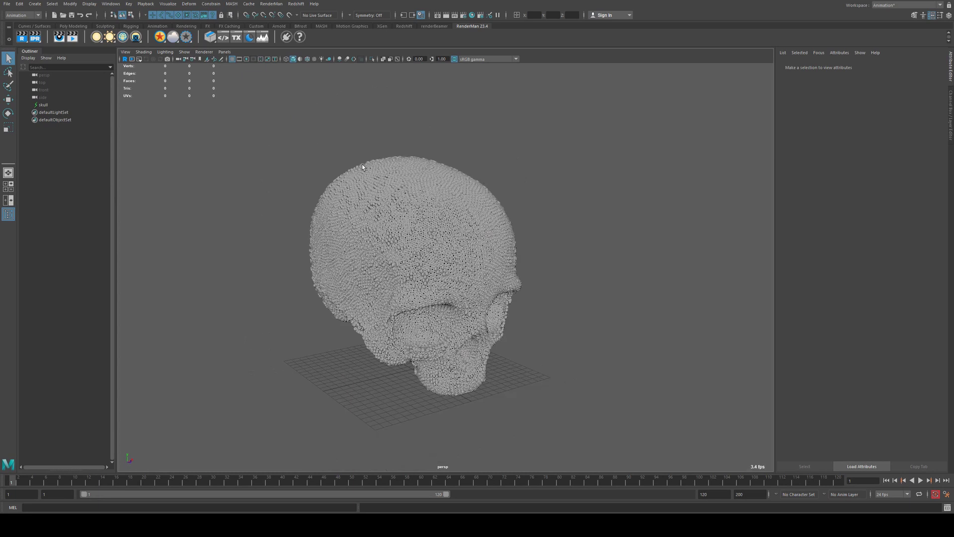
left_click_drag(332, 145, 332, 149, "alt")
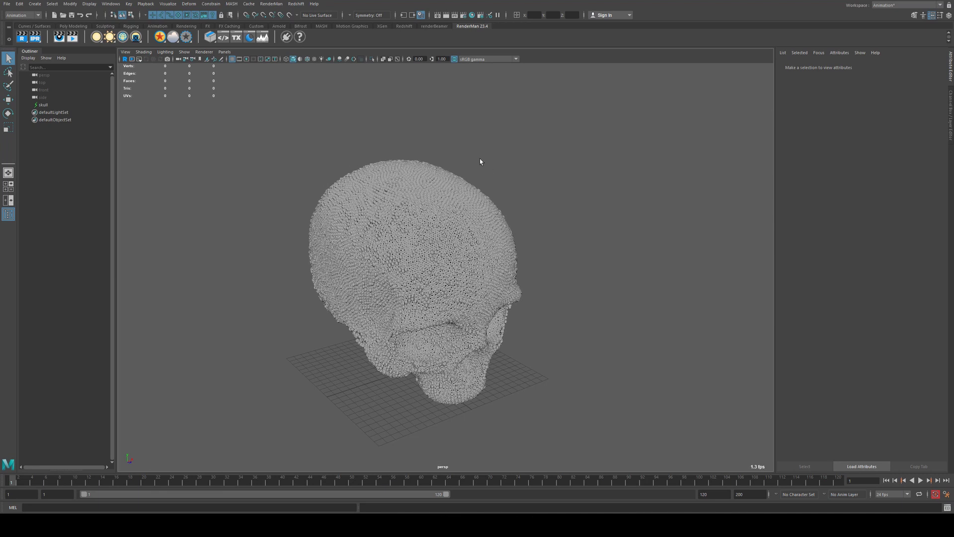
middle_click_drag(531, 222, 428, 188, "alt")
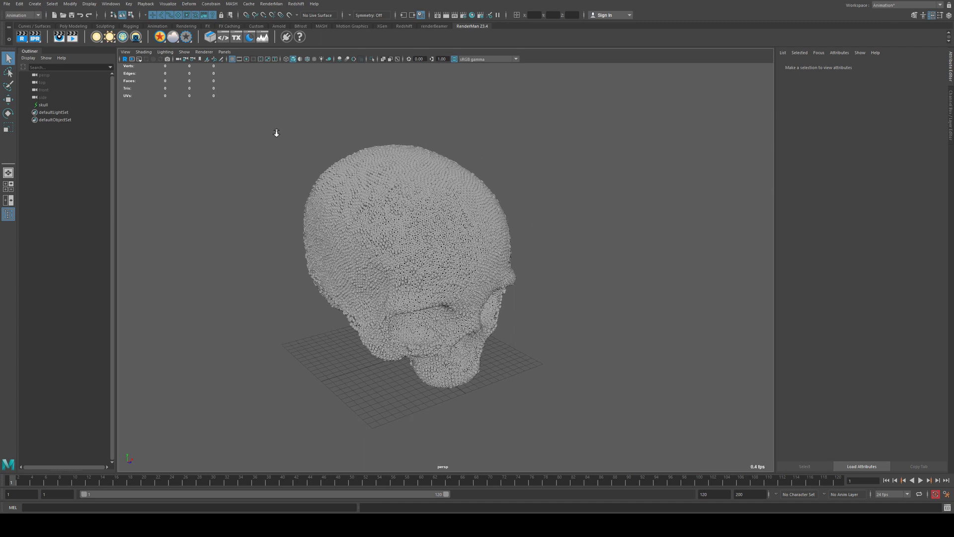
right_click_drag(275, 132, 403, 169, "alt")
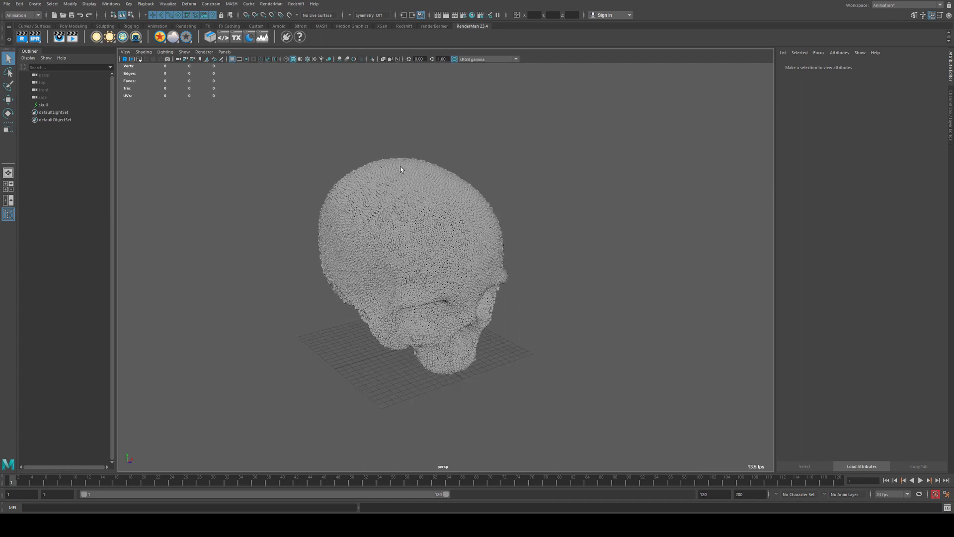
Light the skull from both sides with two PxrRectLights, giving the second light an intensity of 0.1.
left_click(96, 38)
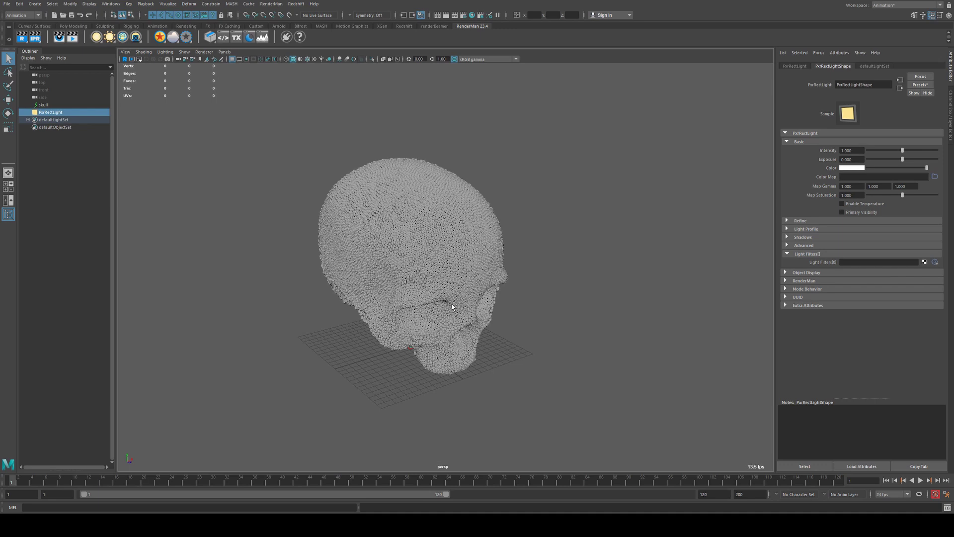
key("w")
left_click_drag(426, 355, 689, 462)
key("r")
key("w")
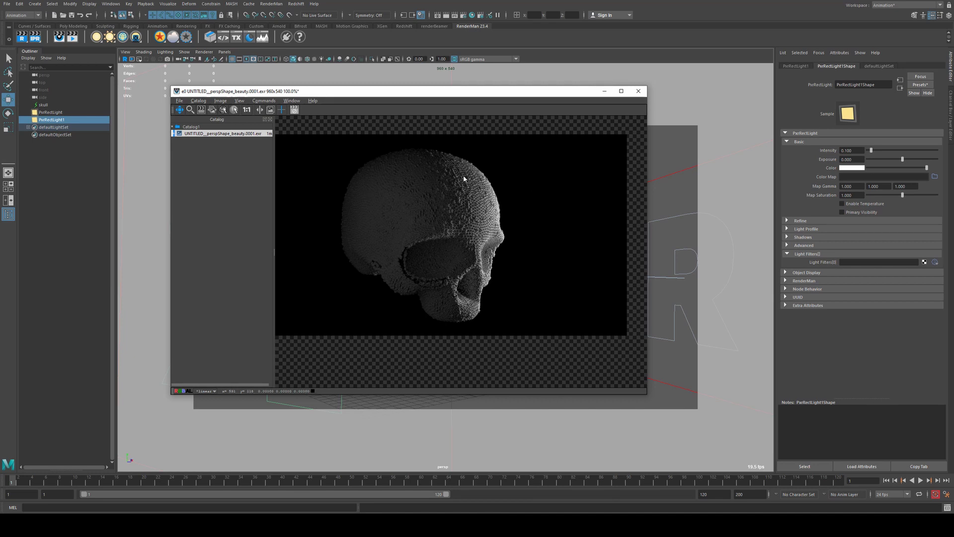
Dismiss the render window, assign a new PxrSurface material to the skull and display the material's attributes.
left_click(604, 91)
left_click(465, 204)
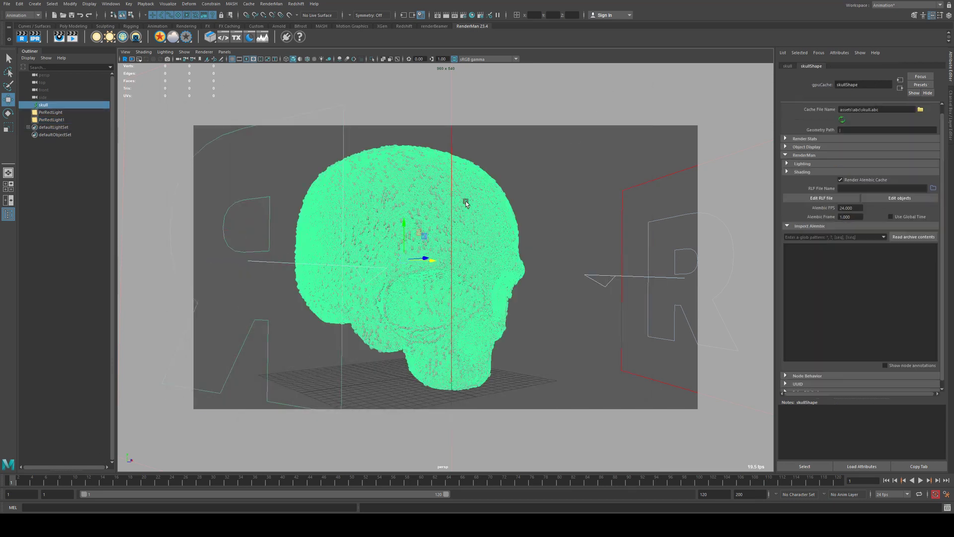
left_click(160, 38)
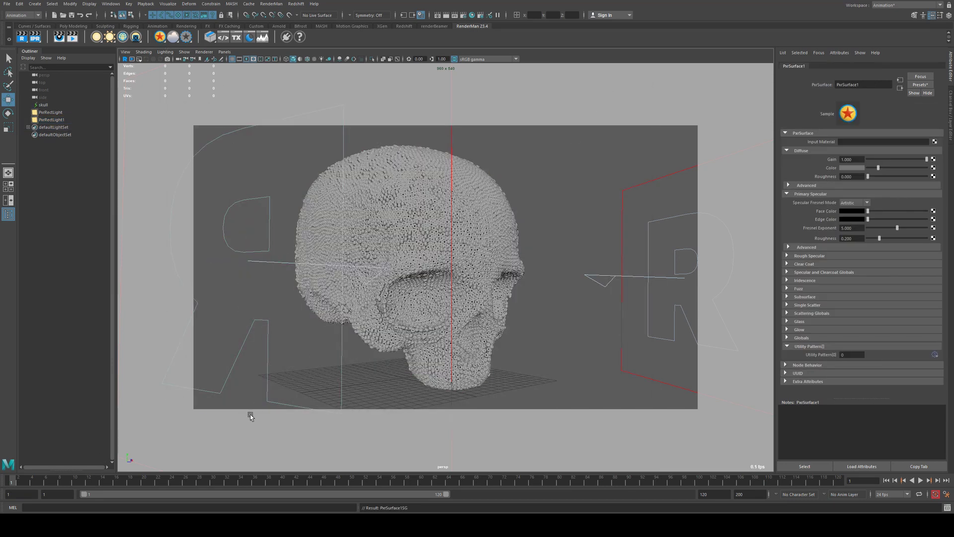
left_click(485, 199)
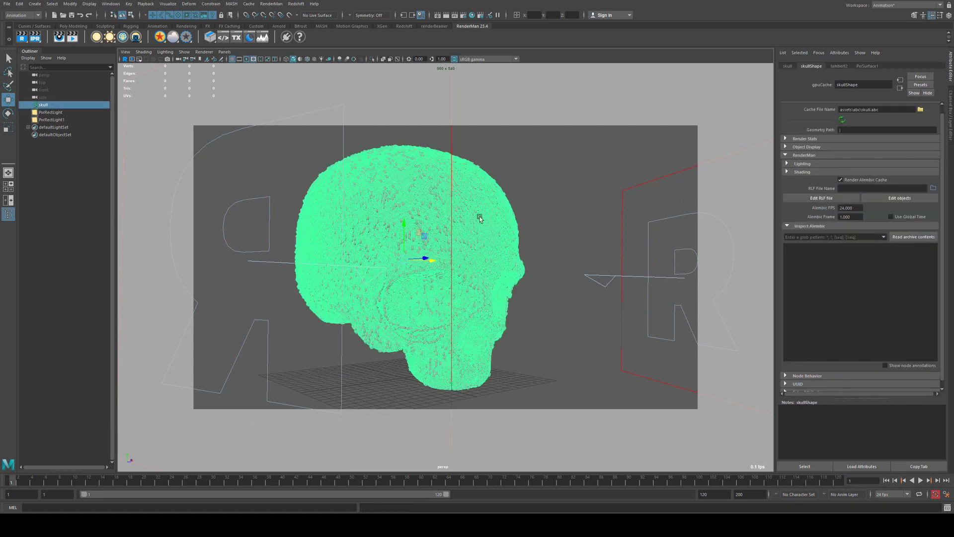
left_click(869, 66)
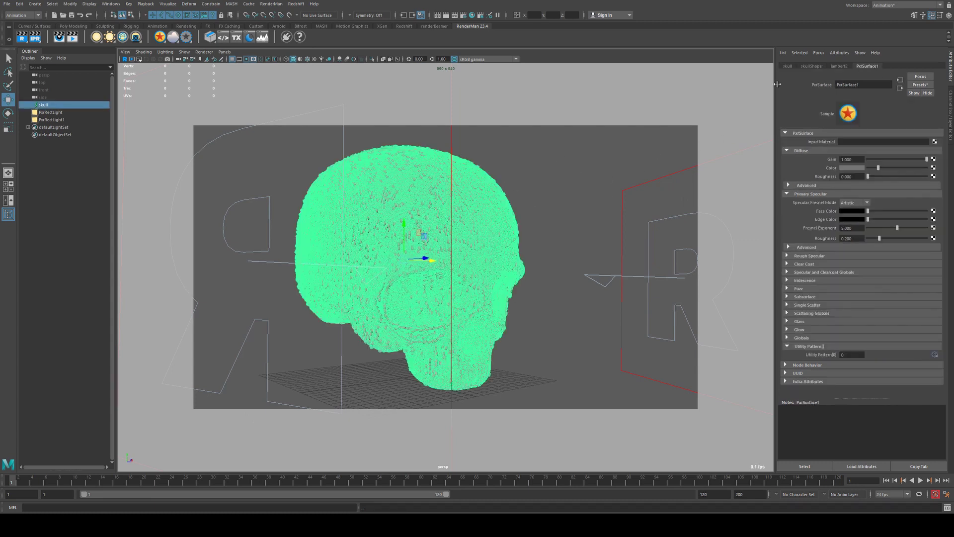
Graph the skull's PxrSurface material network in the Hypershade.
left_click(473, 16)
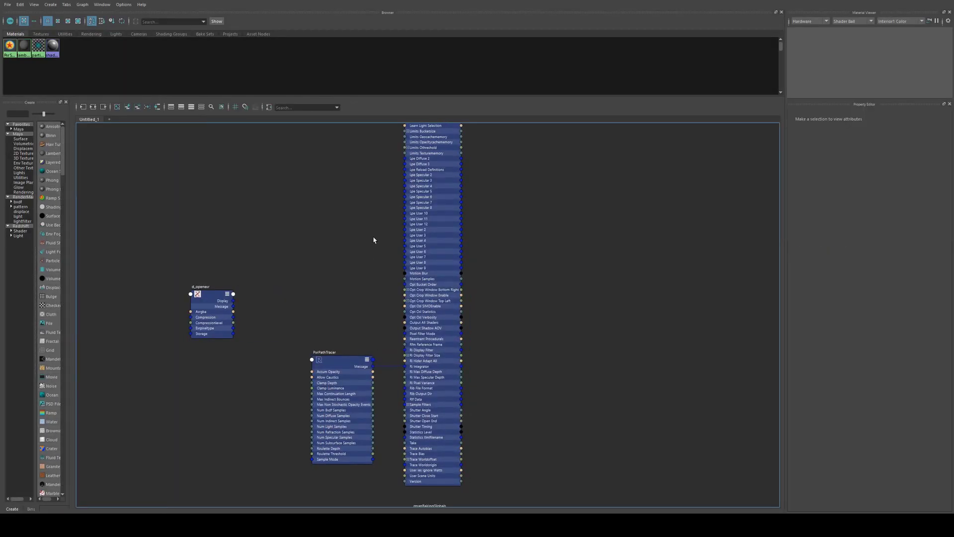
left_click(10, 45)
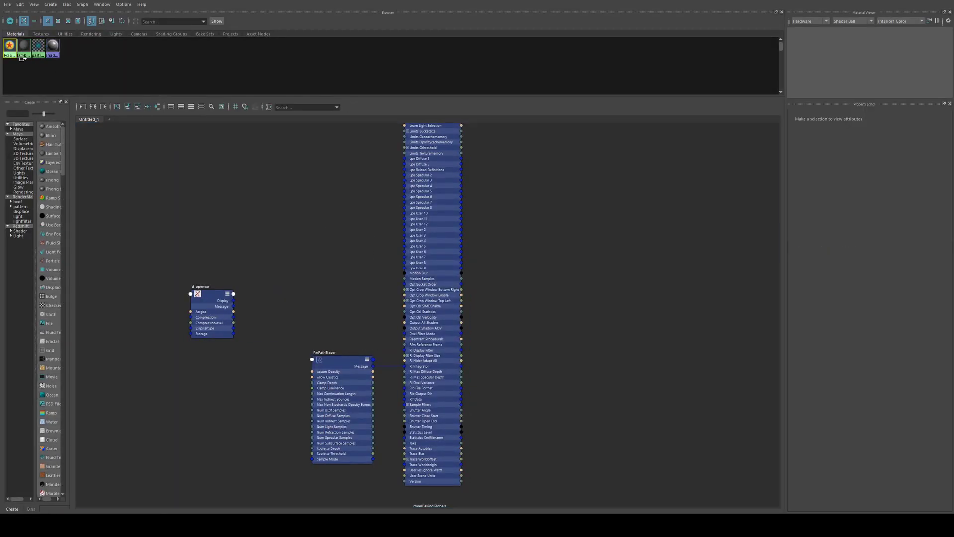
left_click(93, 108)
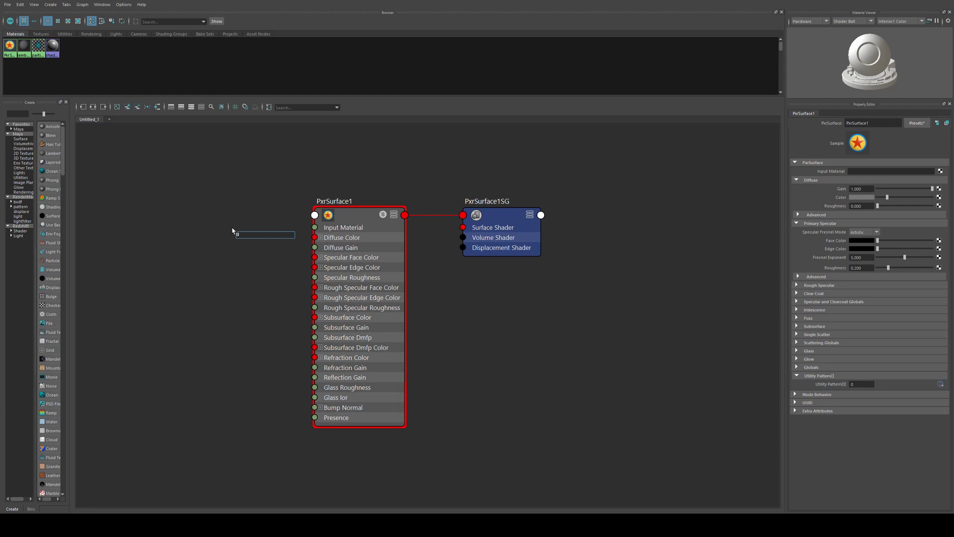
Add a PxrPrimvar node beside the PxrSurface material and expand it to show all its attributes.
type("pxrprimva")
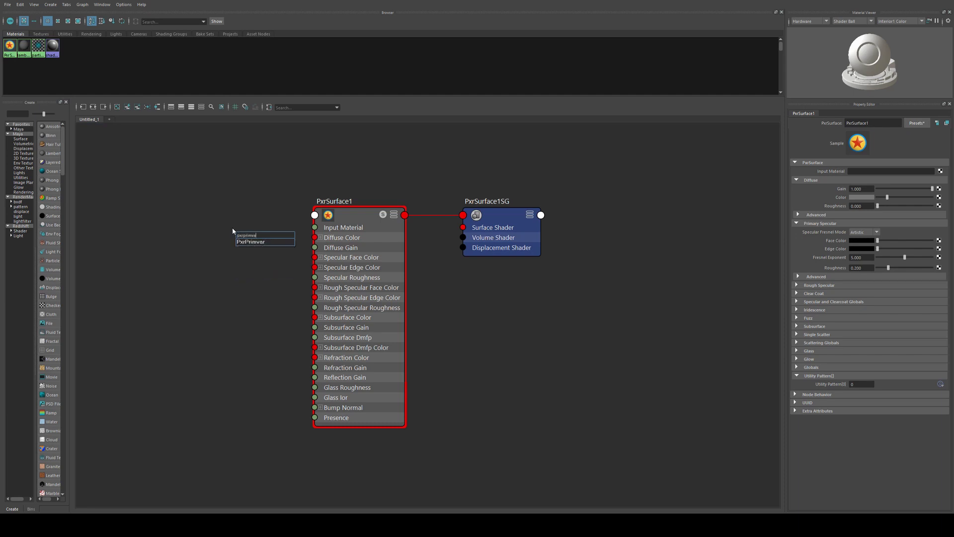
key("Return")
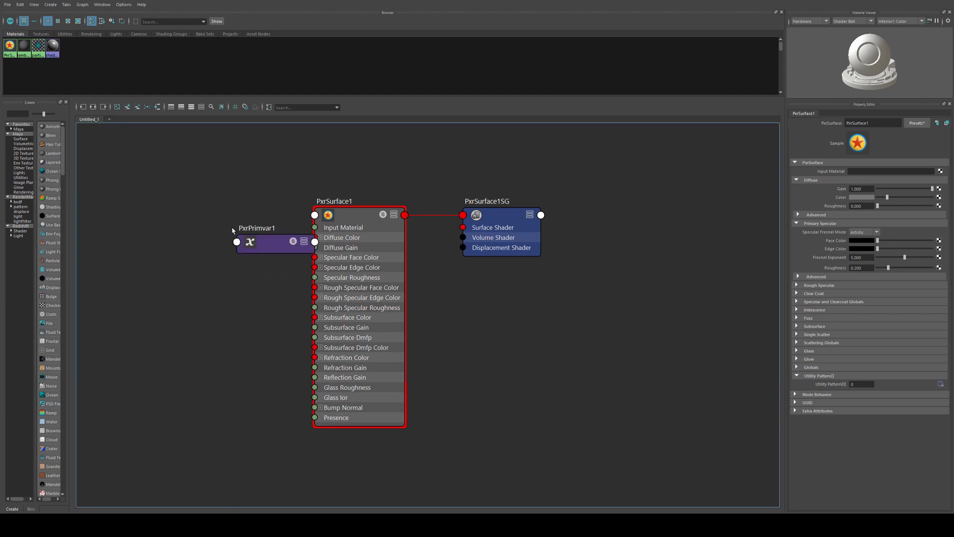
left_click_drag(281, 246, 207, 242)
key("3")
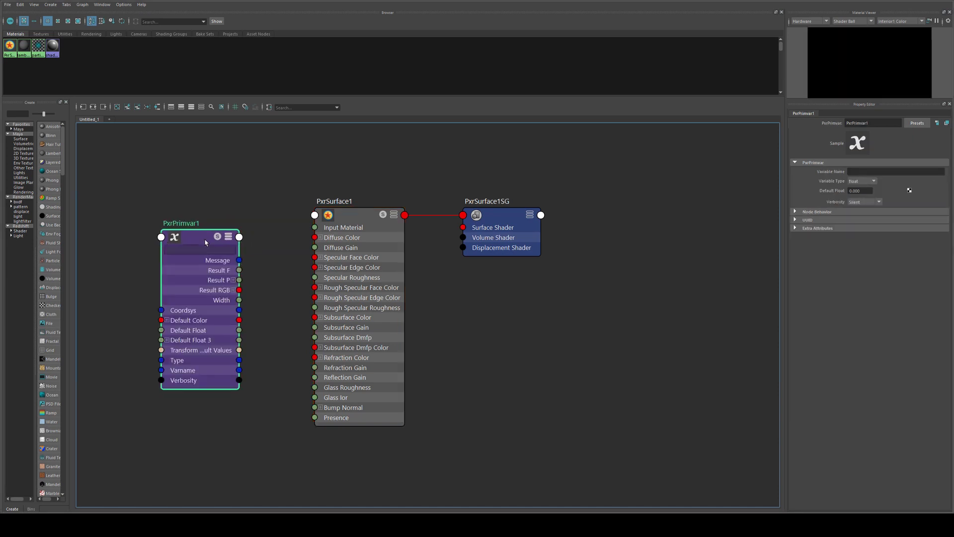
Give the PxrPrimvar the variable name Cd and type vector, and connect its Result RGB to the PxrSurface Diffuse Color.
left_click(889, 172)
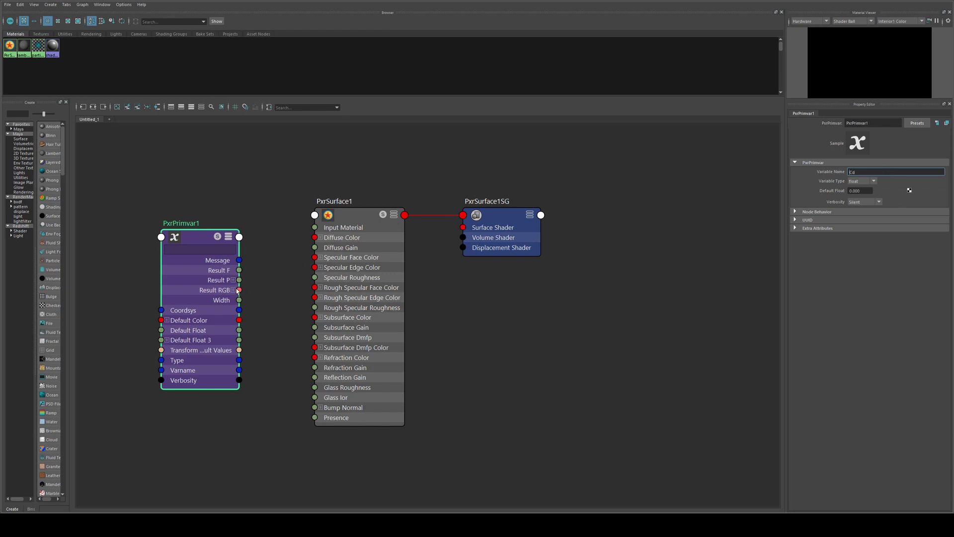
left_click_drag(239, 290, 315, 237)
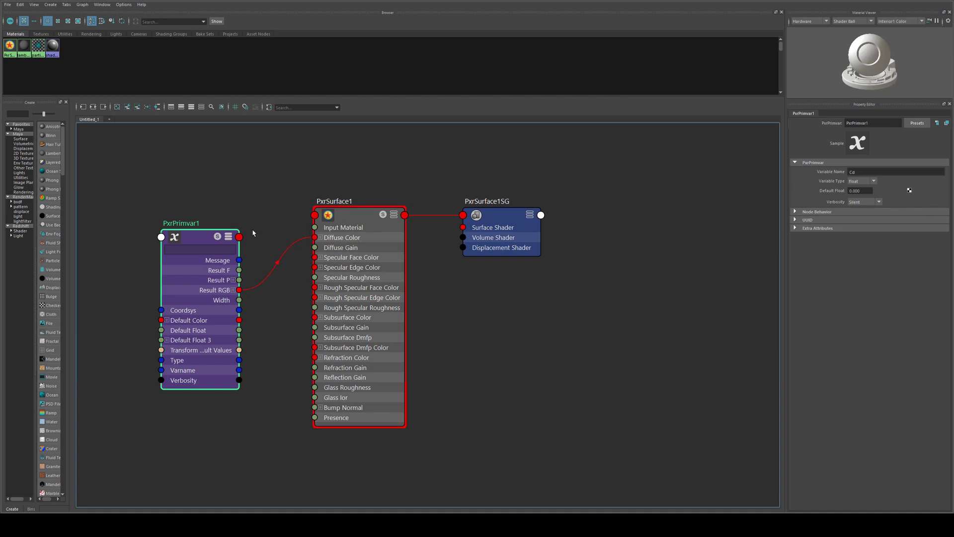
left_click(859, 182)
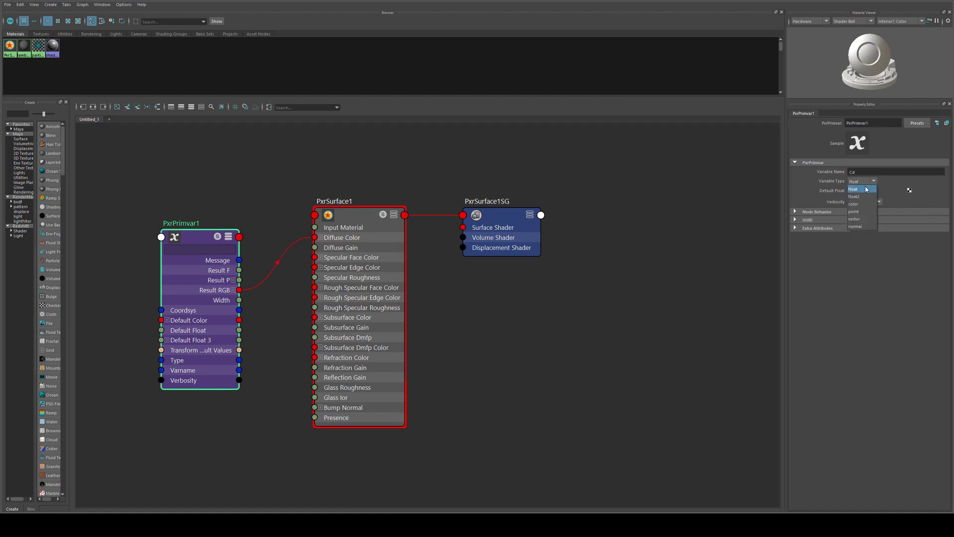
left_click(862, 220)
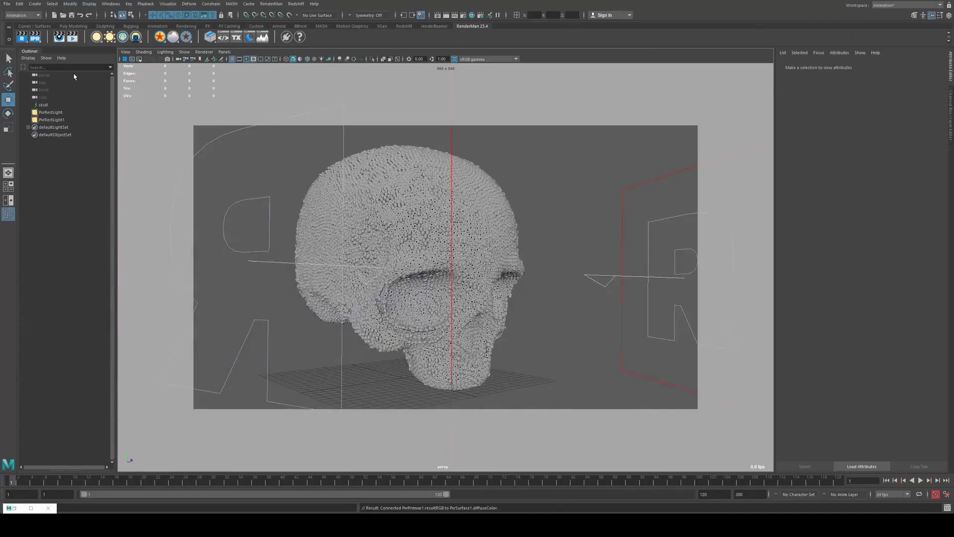
Start an interactive RenderMan render in the viewport and slightly brighten the skull material's primary specular Face Color.
left_click(39, 34)
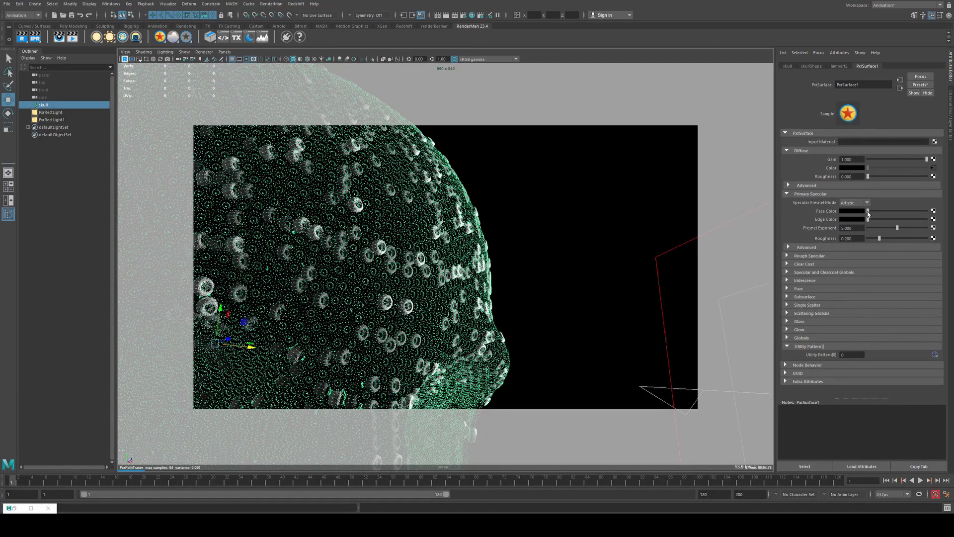
left_click_drag(868, 211, 872, 213)
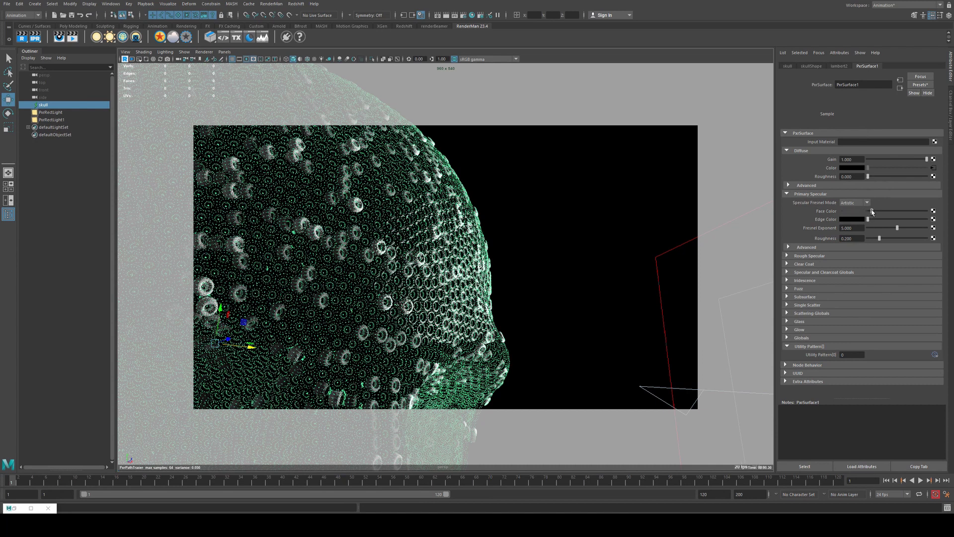
left_click(636, 171)
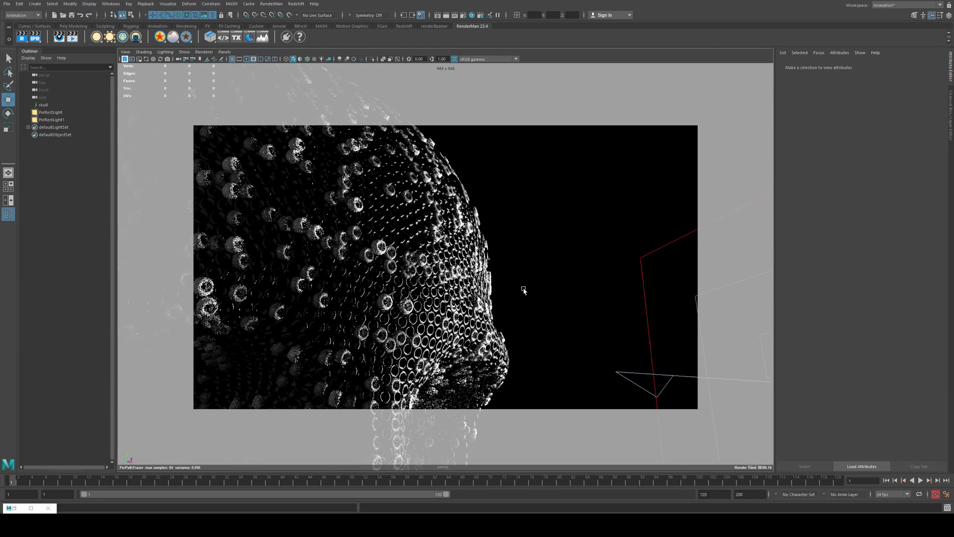
left_click_drag(523, 290, 486, 245, "alt")
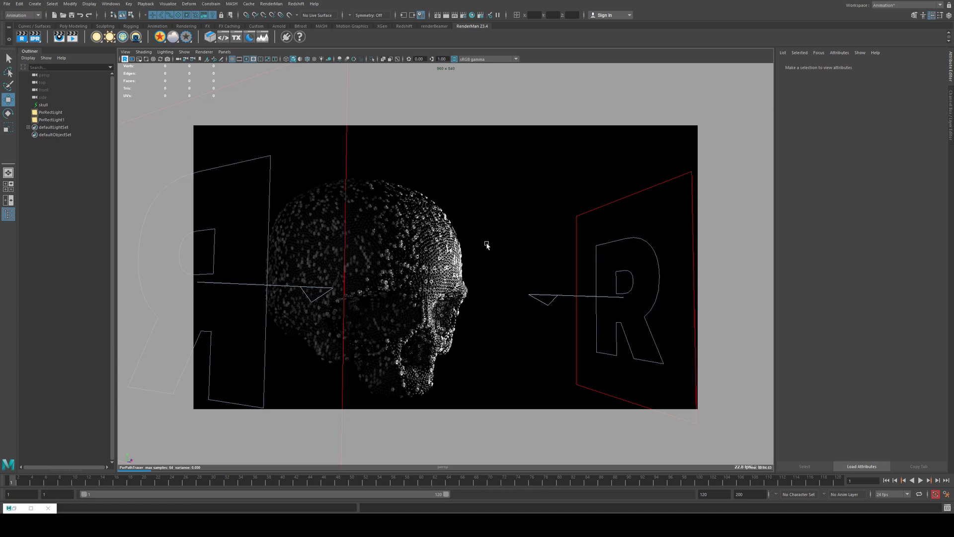
left_click_drag(486, 245, 487, 237, "alt")
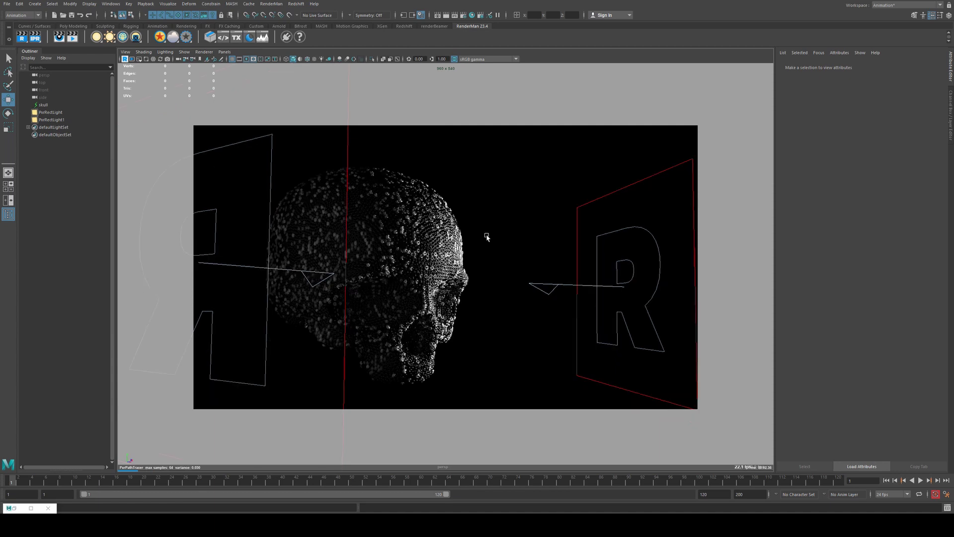